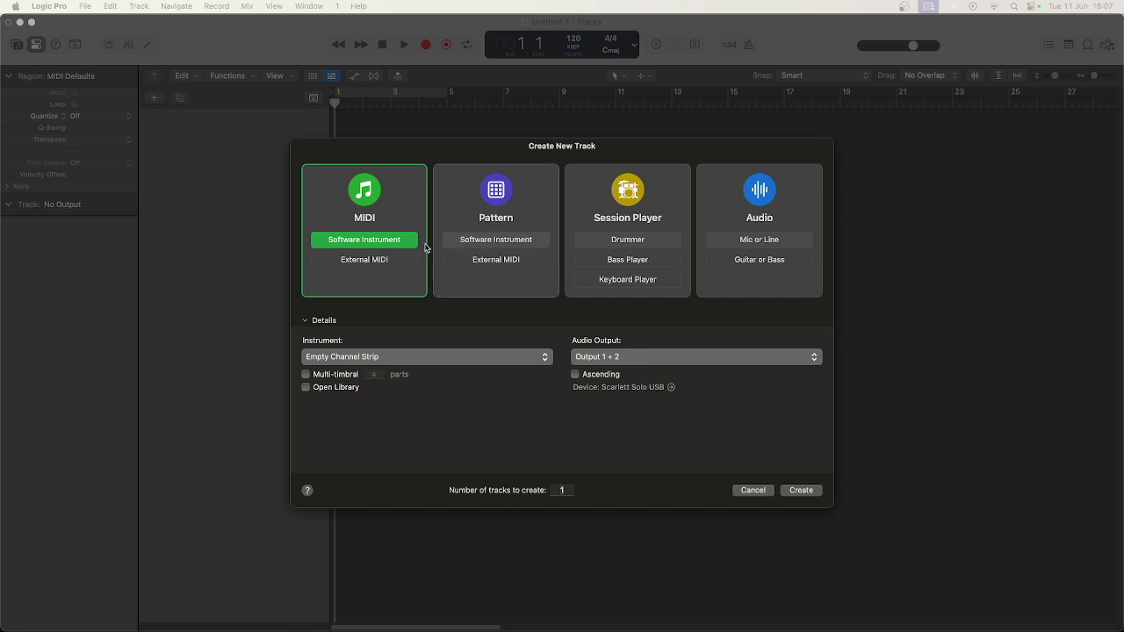
- Create a MIDI Software Instrument track (Inst 1) and open the sound Library
click(790, 493)
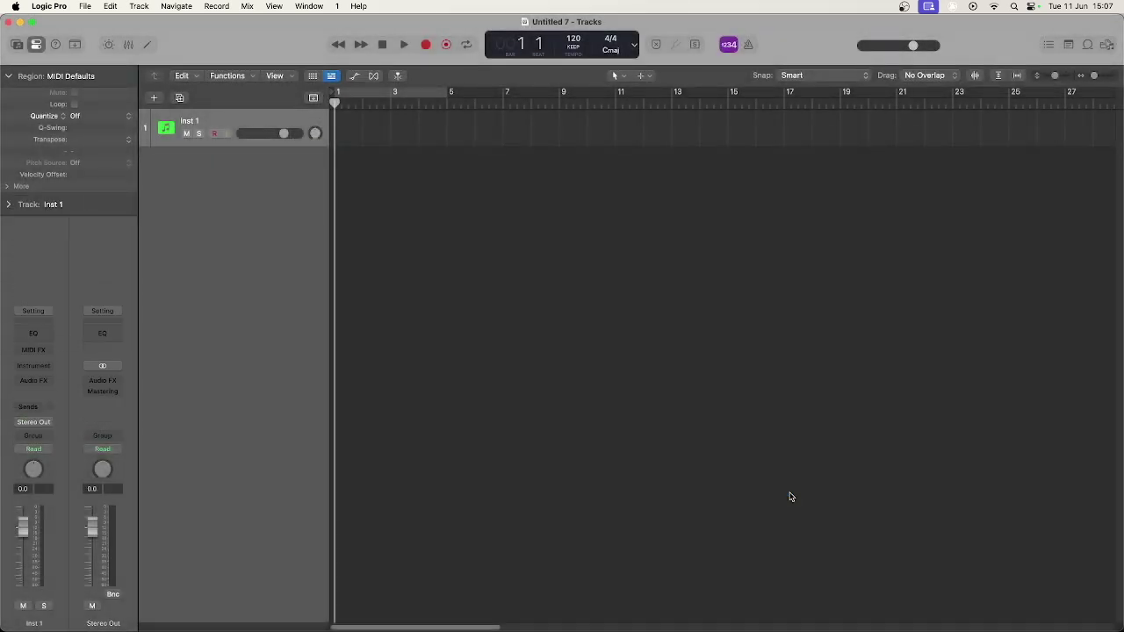
click(16, 45)
- Load the Liverpool kit from the Library's Drum Kit category onto the track
click(45, 260)
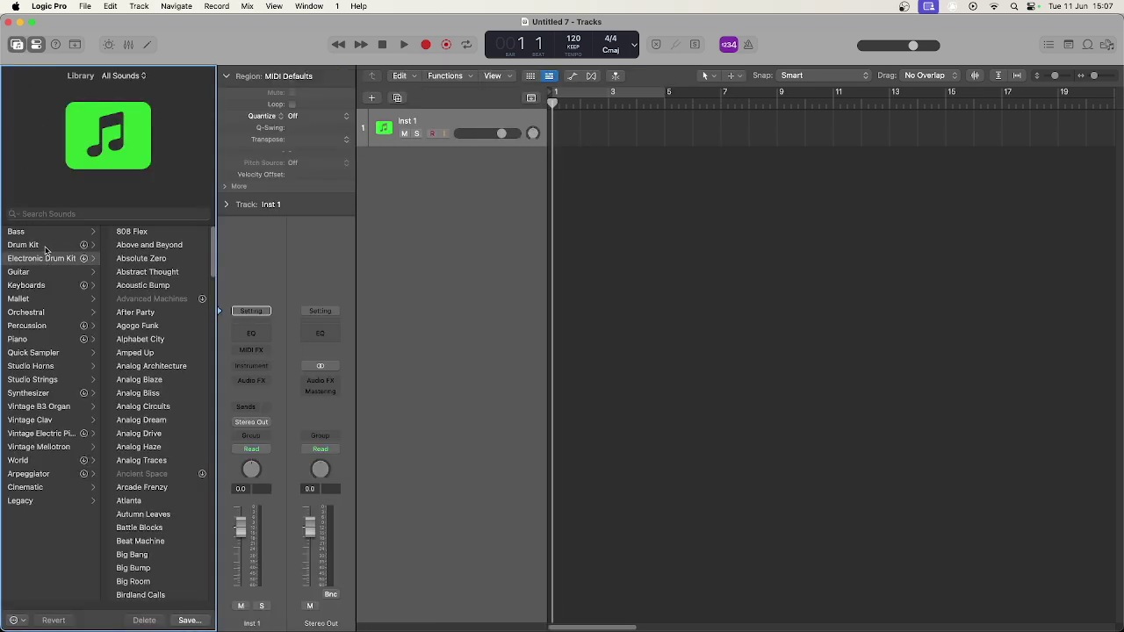
click(46, 247)
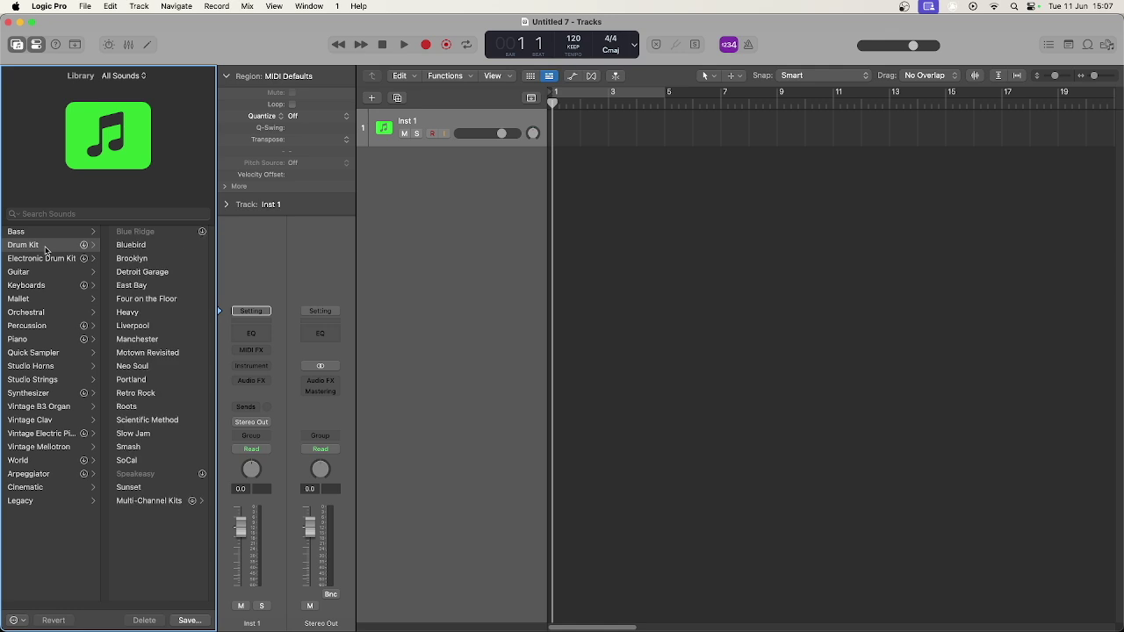
click(132, 326)
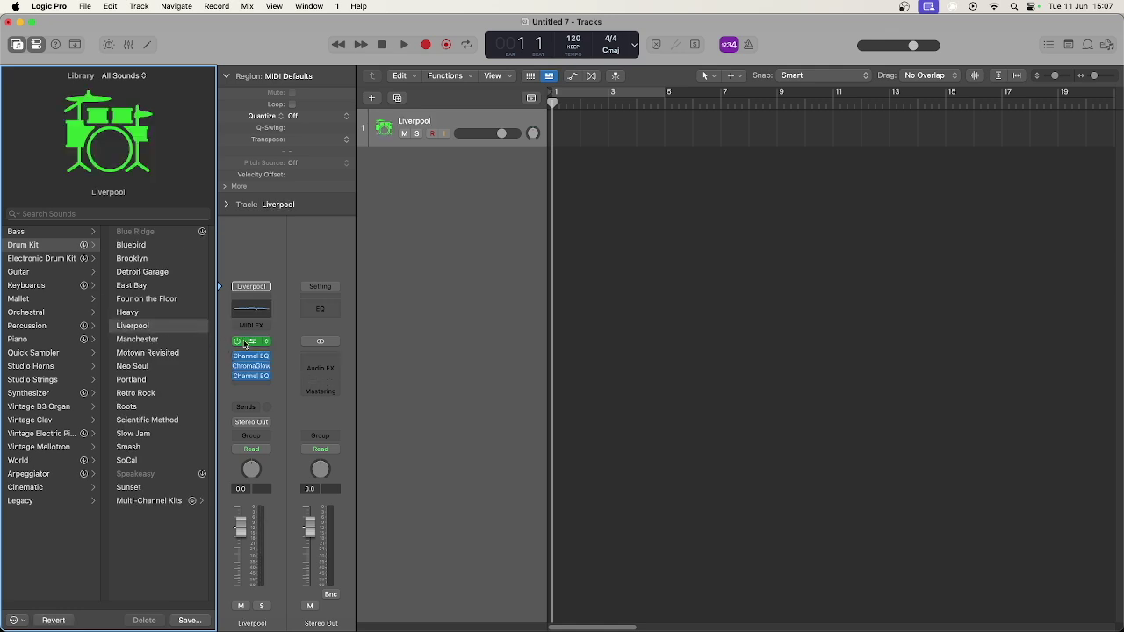
- Audition the Liverpool kick and toms in Drum Kit Designer, then close it
click(252, 343)
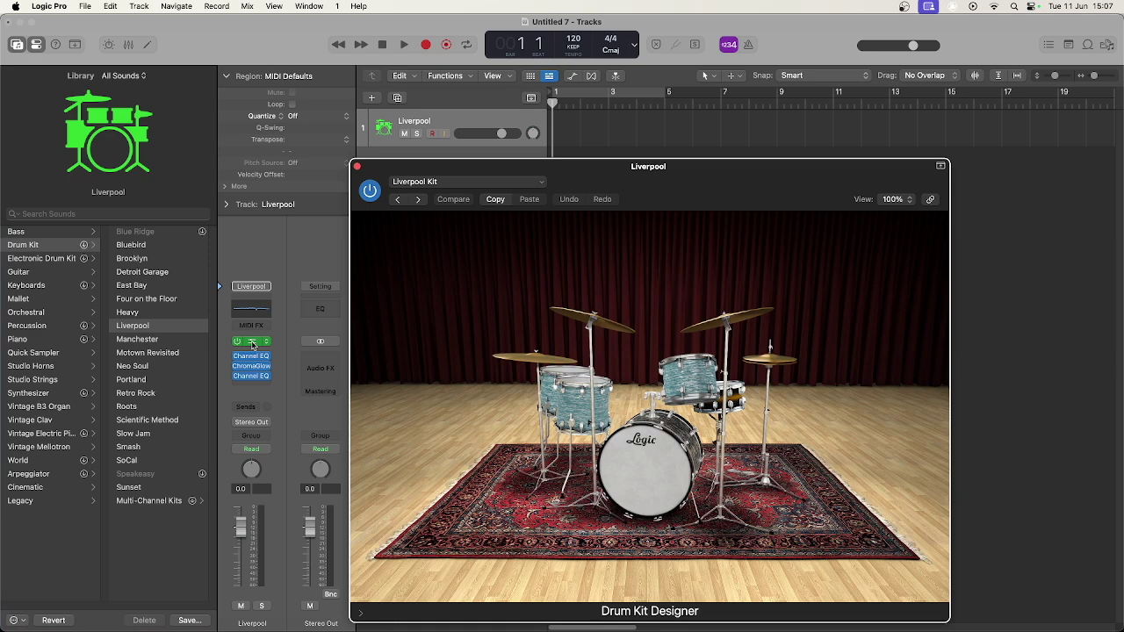
click(648, 443)
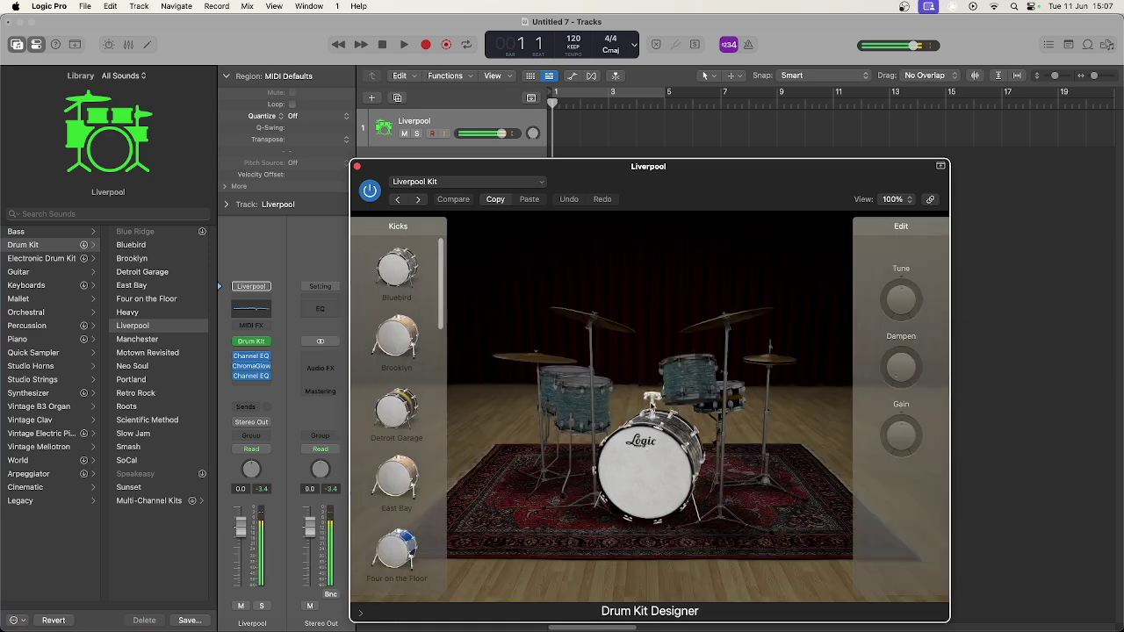
click(690, 371)
key(super+w)
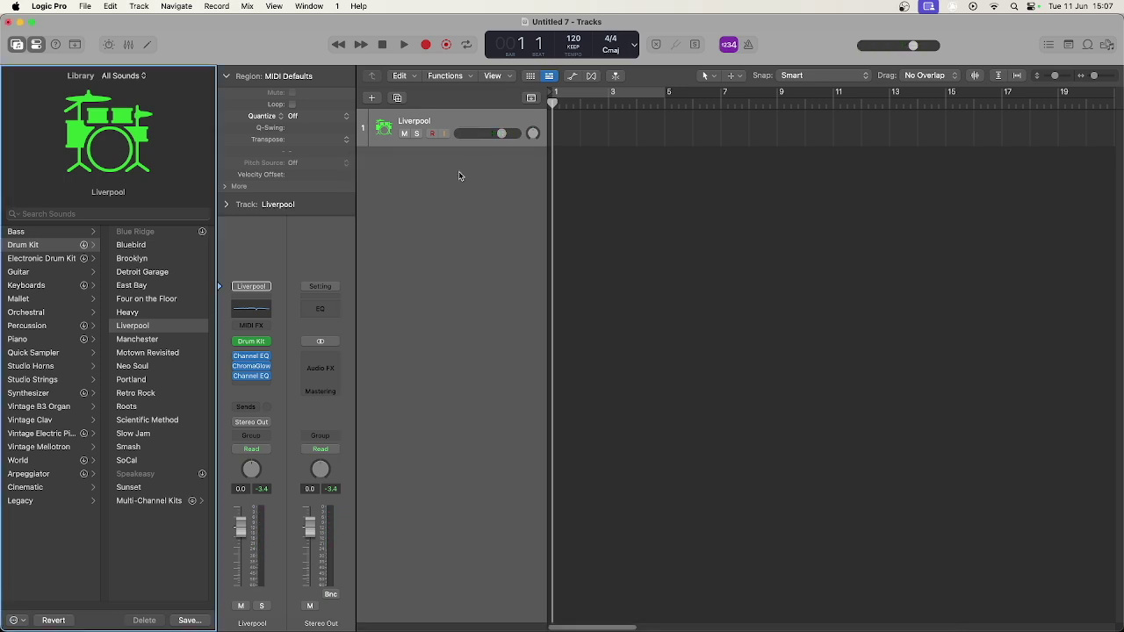
- Create a pattern region at the start of the track and open it in the Step Sequencer
right_click(565, 130)
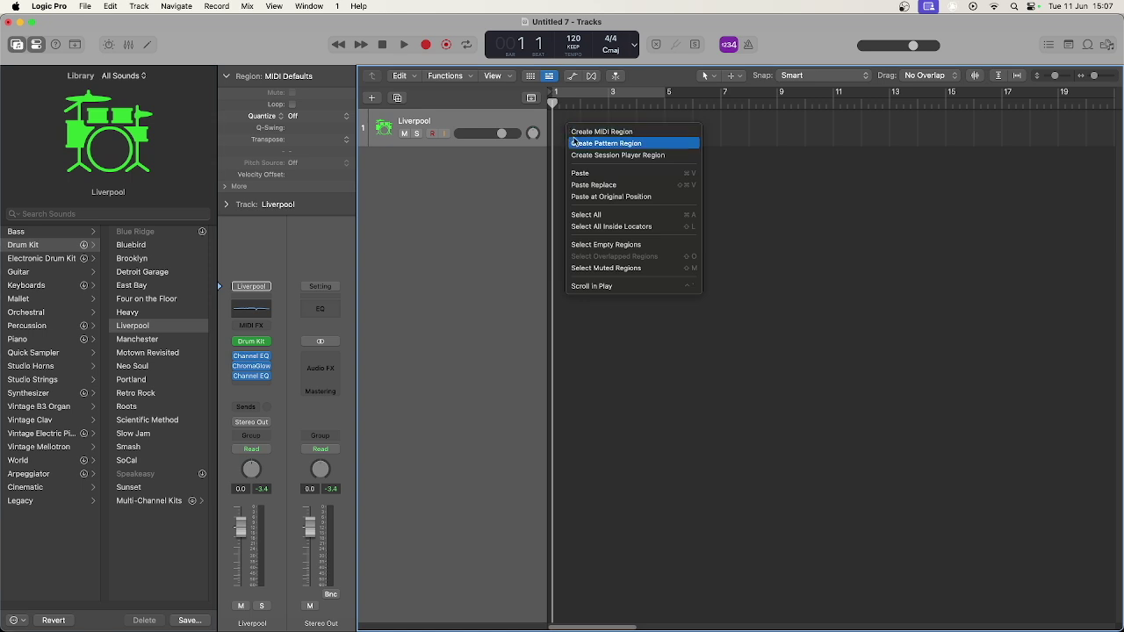
click(659, 143)
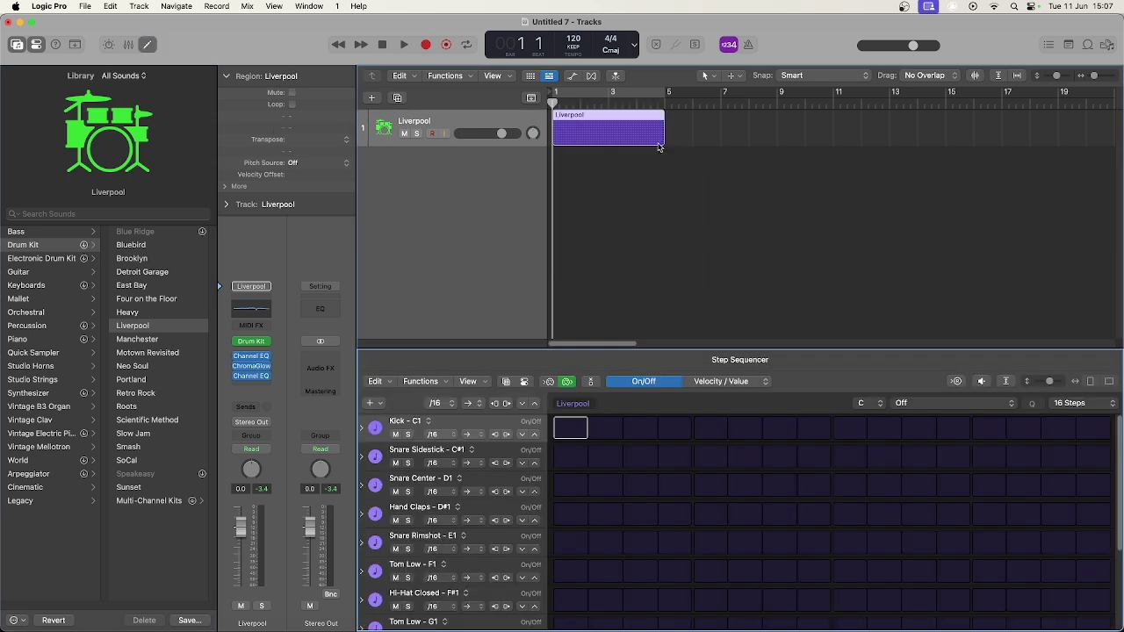
double_click(641, 123)
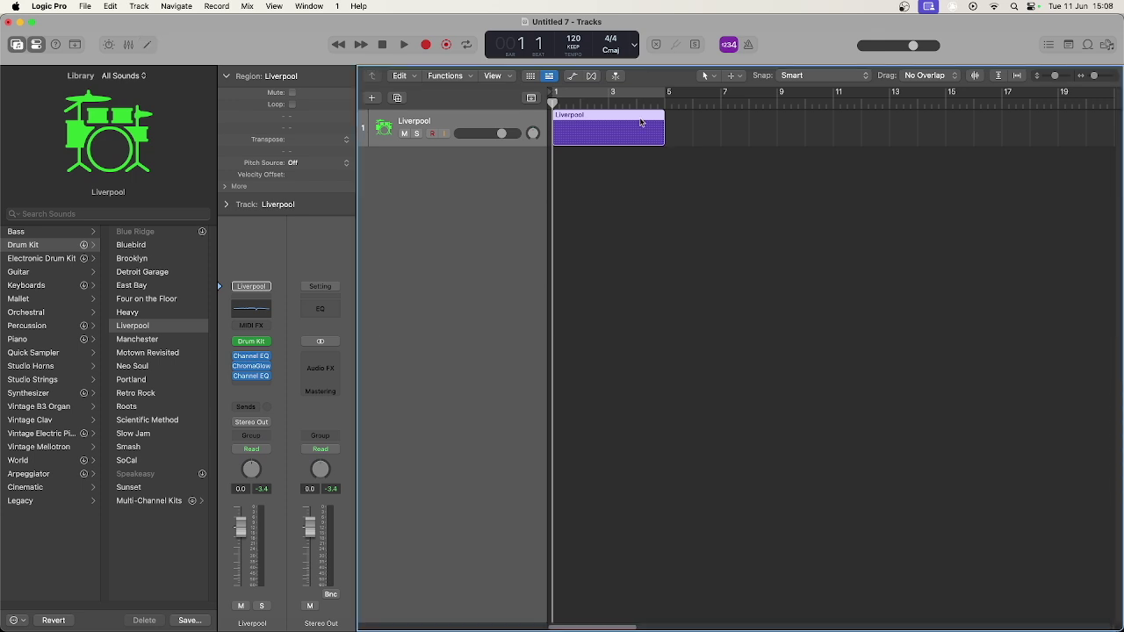
double_click(641, 123)
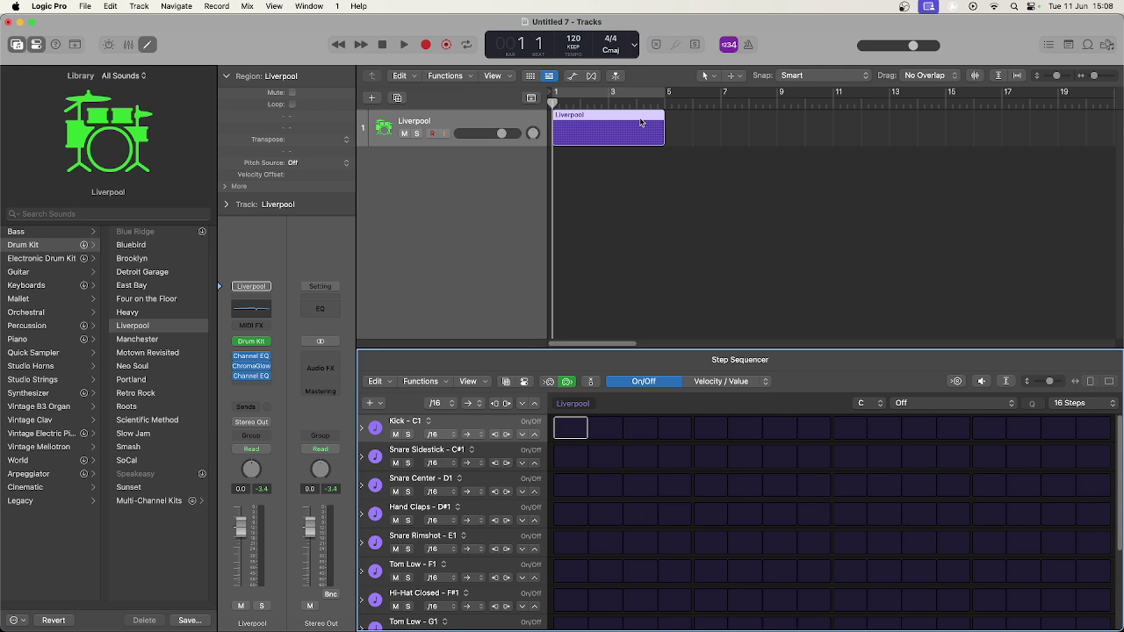
- Check the step edit modes, keep the pattern at 16 steps, and shorten the region
click(710, 383)
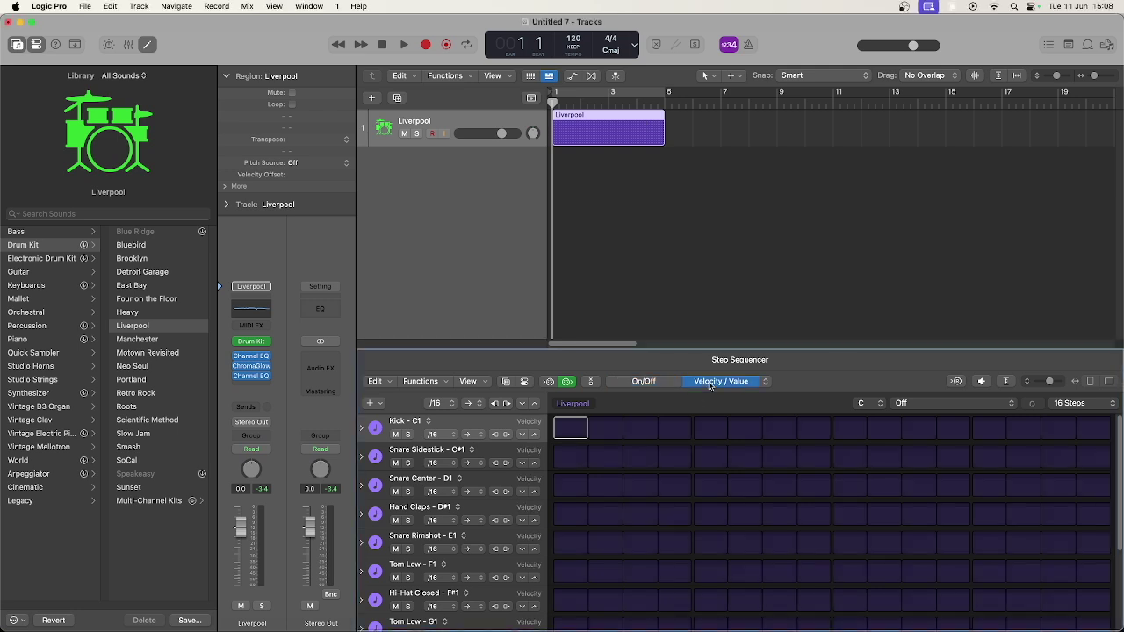
click(652, 384)
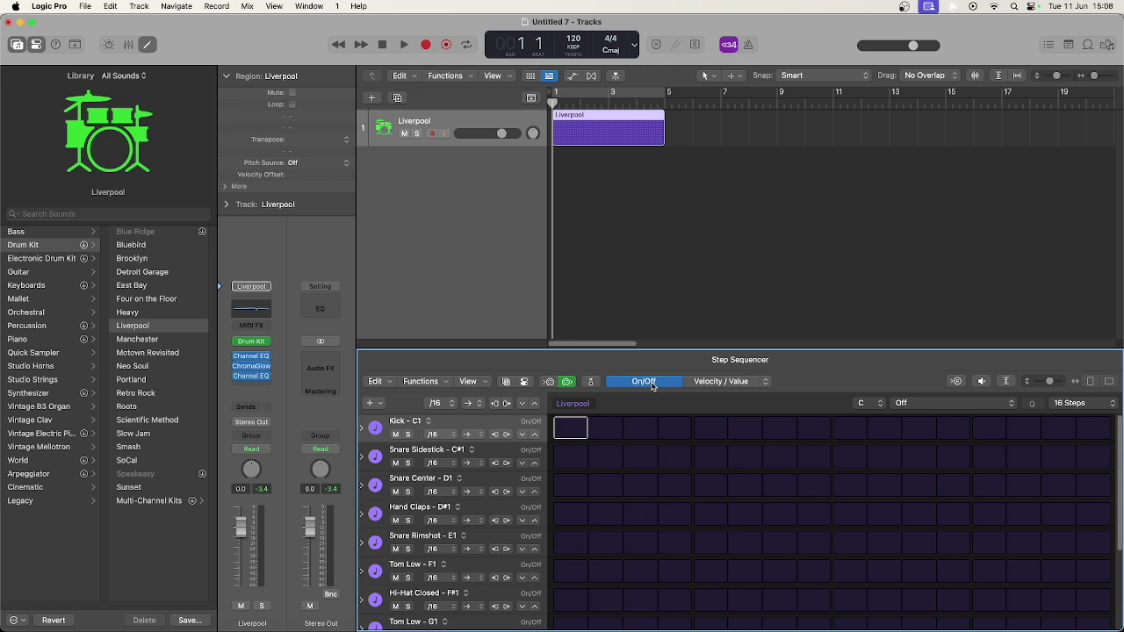
click(1079, 404)
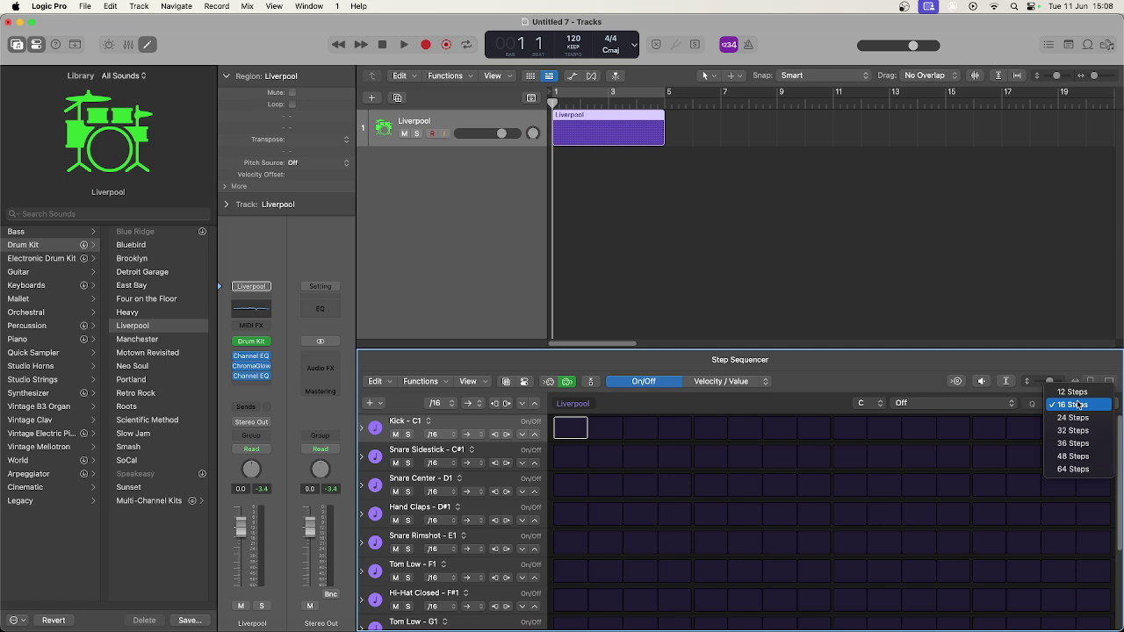
click(1078, 404)
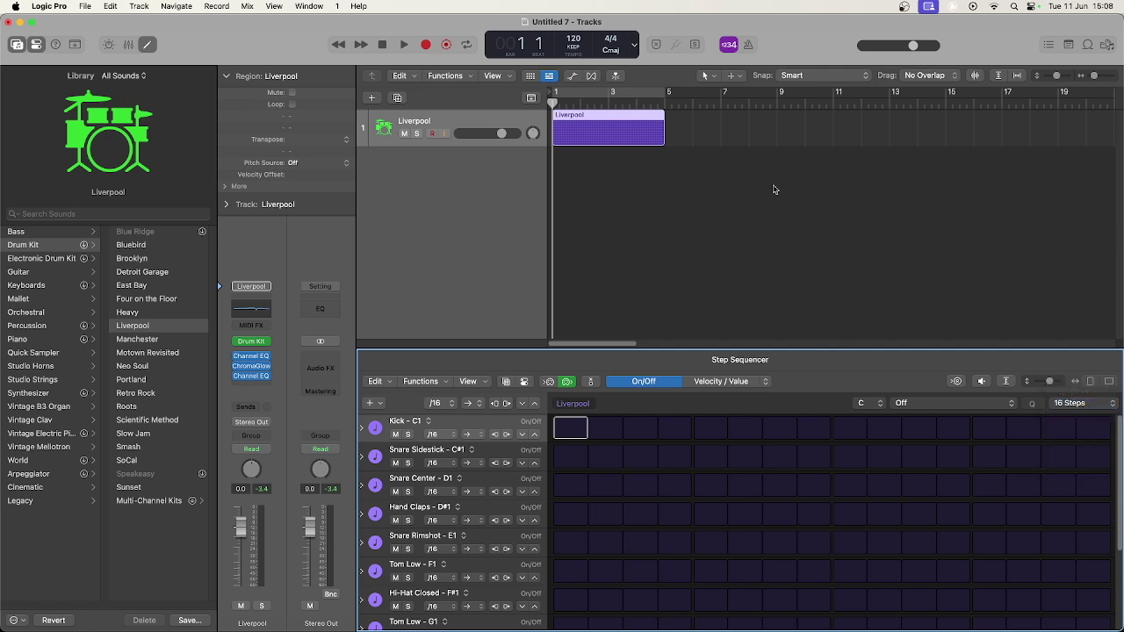
click(663, 140)
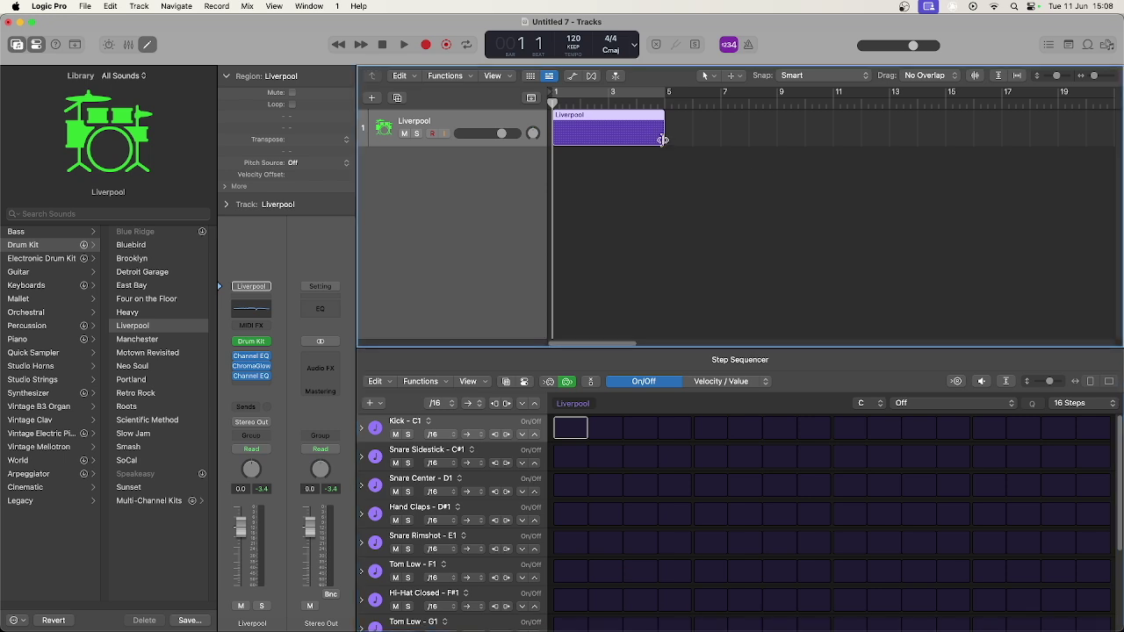
mouse_move(663, 140)
mouse_down()
mouse_move(581, 145)
mouse_move(662, 142)
mouse_up()
- Program kicks on steps 1, 7 and 9 and centre snare on 5 and 13, then preview
click(571, 427)
click(710, 485)
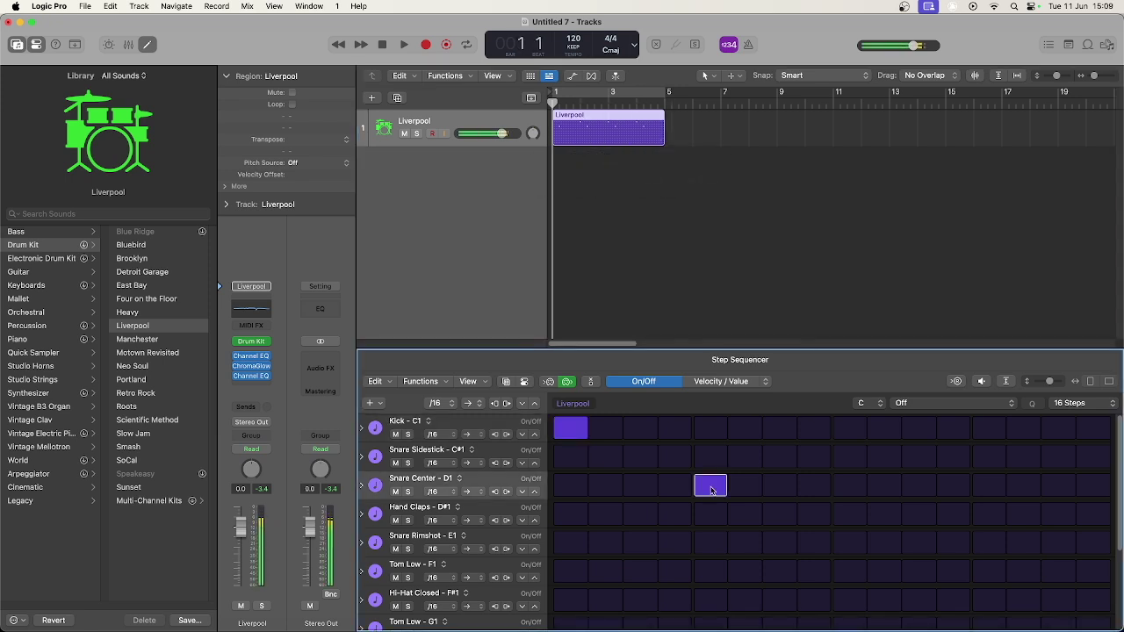
click(780, 428)
click(845, 428)
click(995, 487)
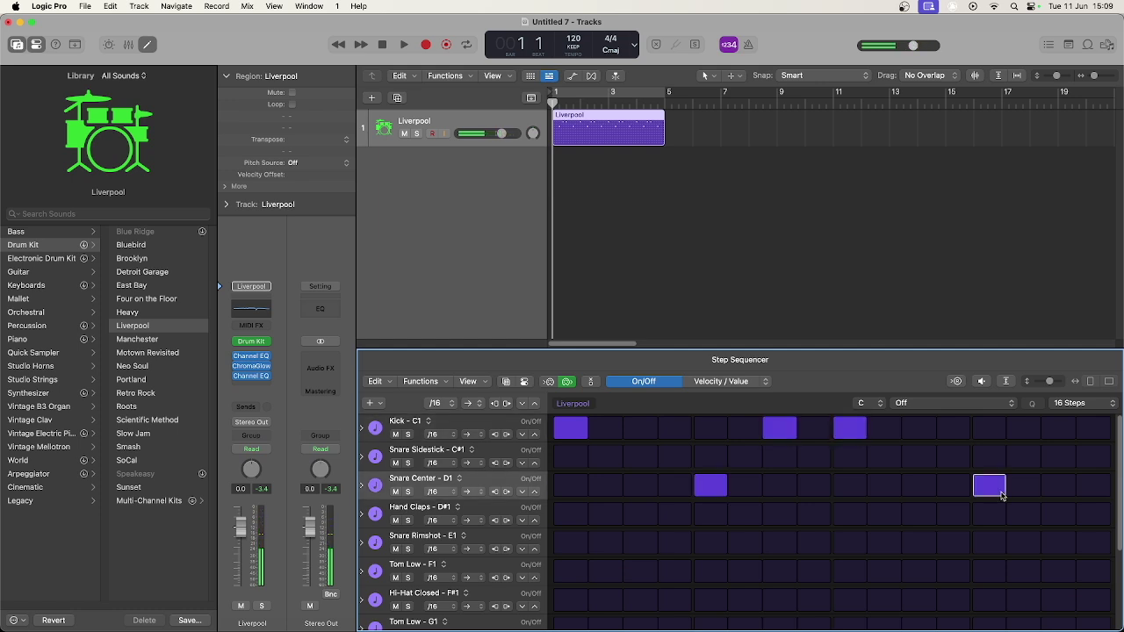
click(982, 383)
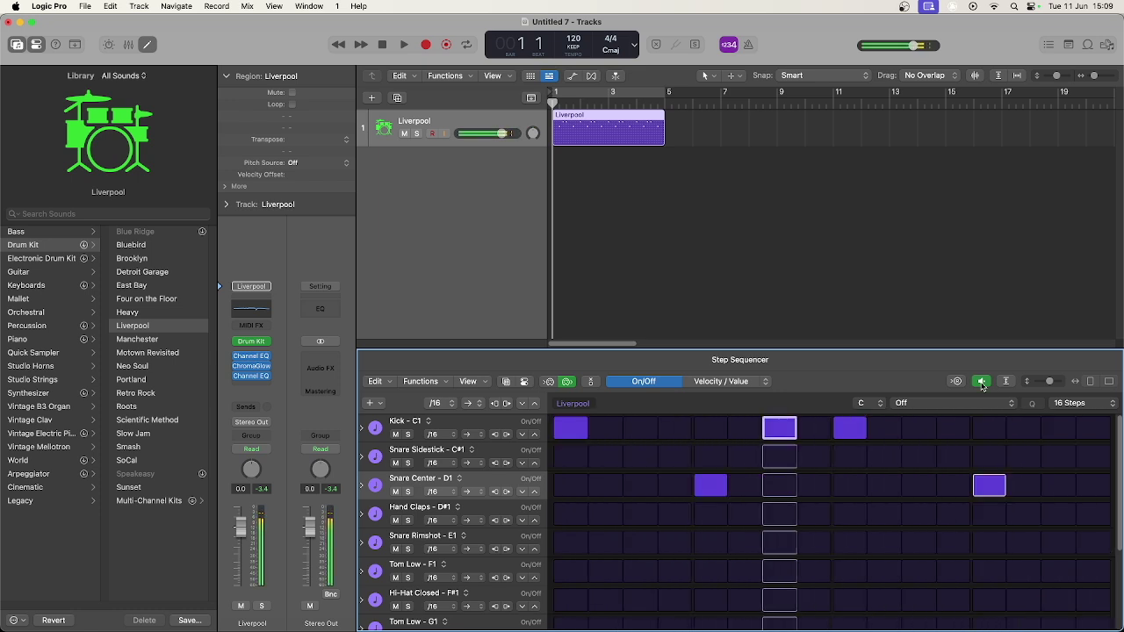
click(982, 383)
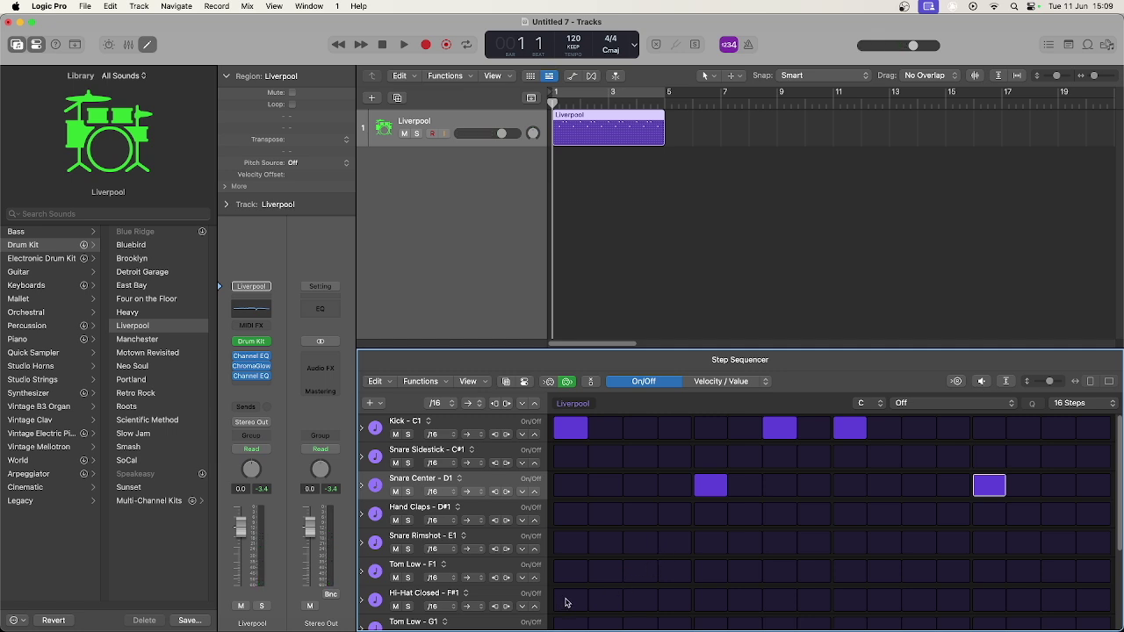
- Fill the Hi-Hat Closed row across the steps and audition the drum pattern
mouse_move(566, 602)
mouse_down()
mouse_move(834, 618)
mouse_move(1037, 570)
mouse_move(1082, 596)
mouse_up()
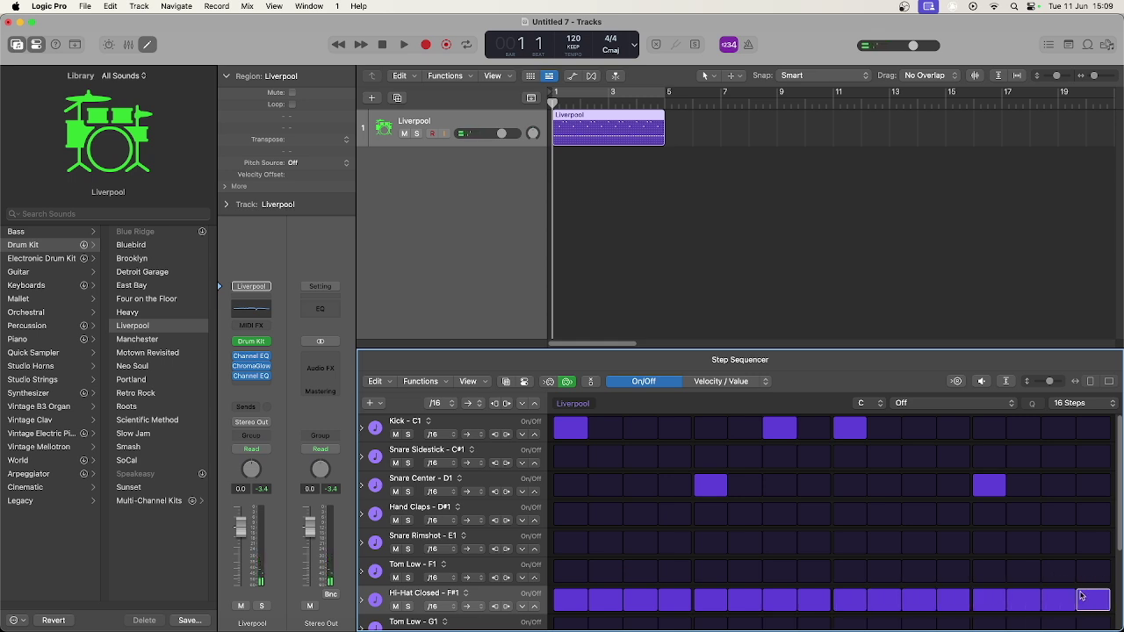
click(982, 383)
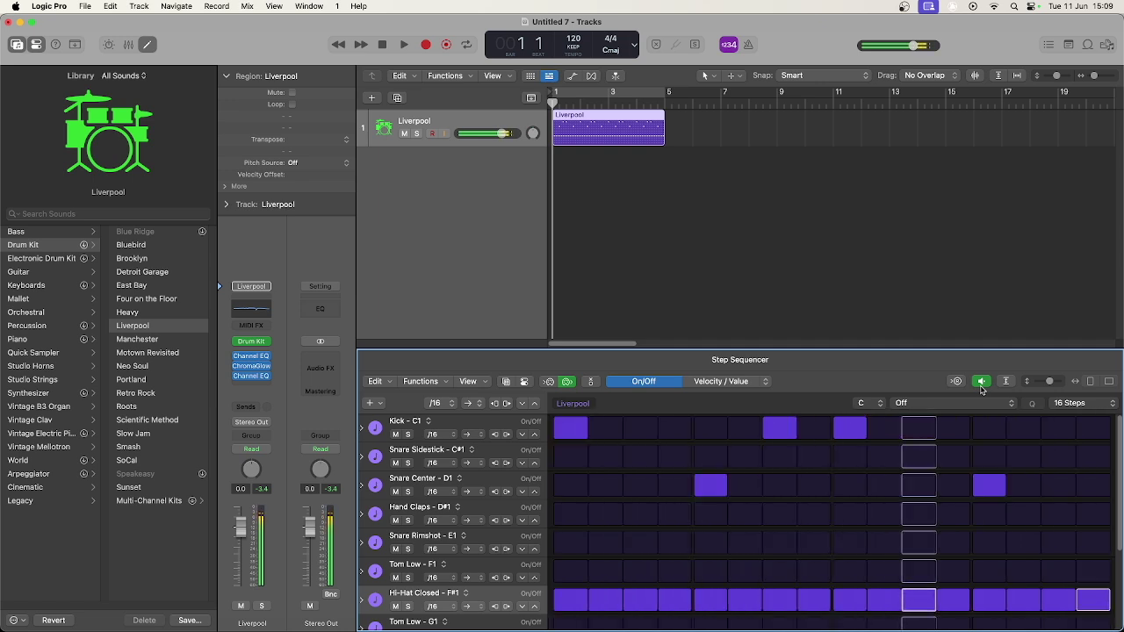
click(982, 383)
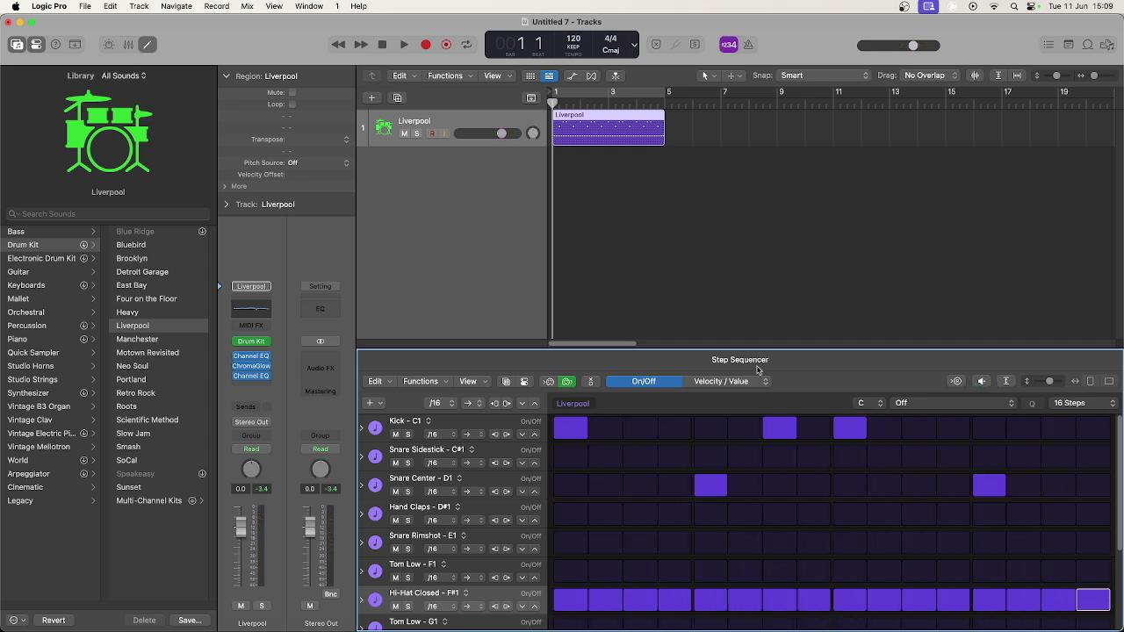
click(736, 383)
- Draw varied closed hi-hat velocities and audition the result
mouse_move(573, 612)
mouse_down()
mouse_move(650, 598)
mouse_move(684, 611)
mouse_move(1095, 608)
mouse_up()
click(981, 382)
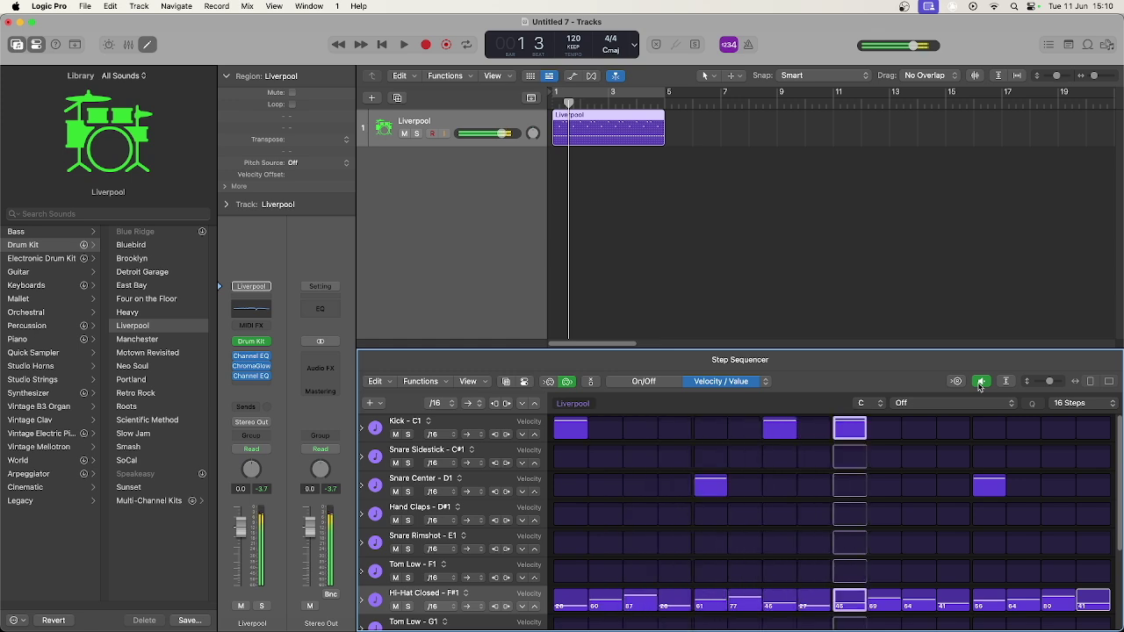
click(982, 383)
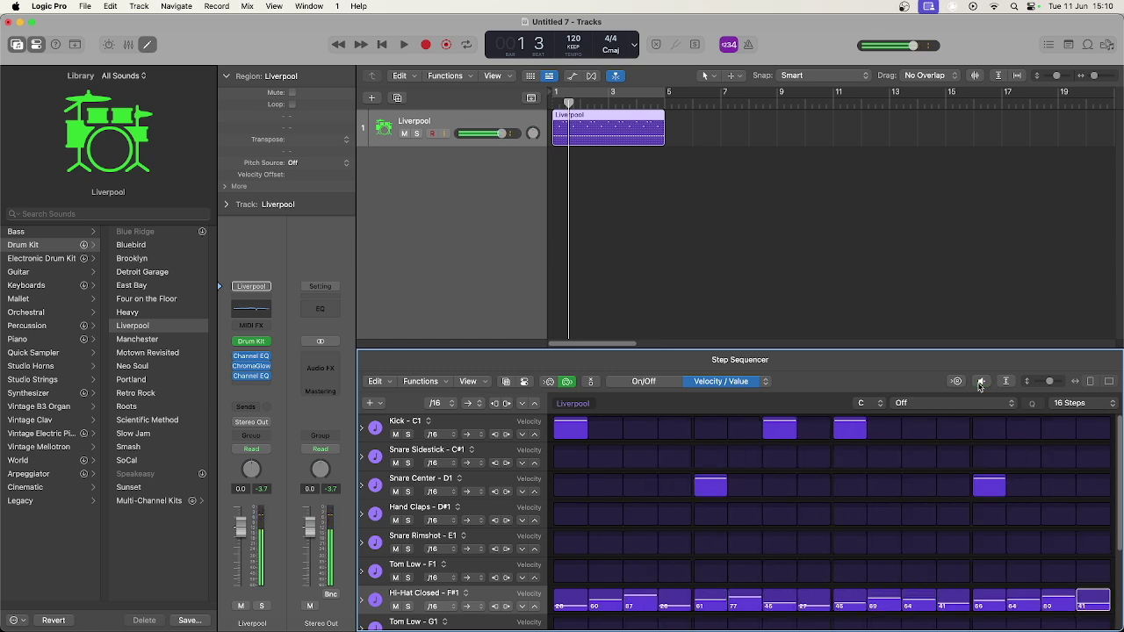
- In a new pattern region, fill a run of Snare Center steps and shape their velocities
click(570, 485)
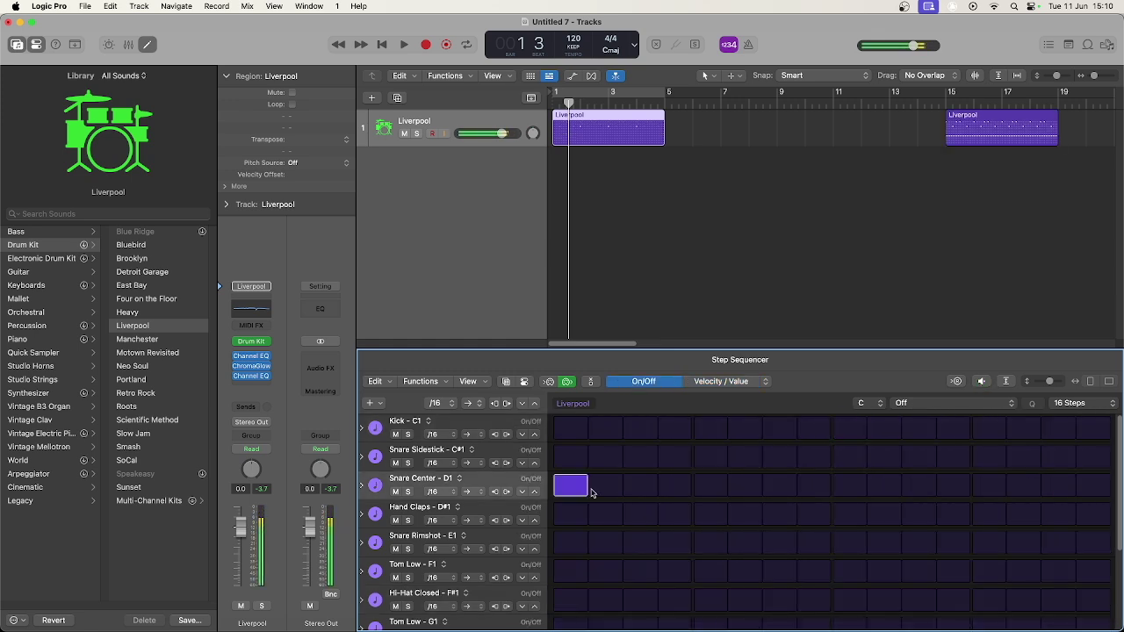
click(640, 486)
drag(720, 489, 1093, 490)
click(721, 381)
drag(841, 496, 1094, 490)
- Switch to Repeat mode and audition the snare repeats
click(762, 381)
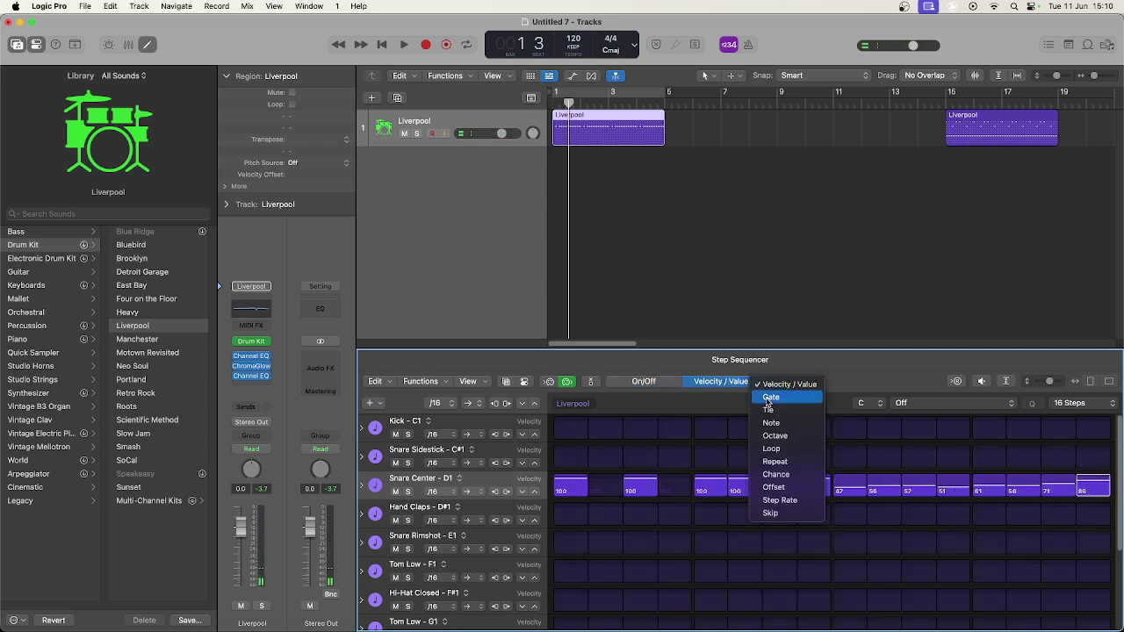
click(777, 461)
click(982, 381)
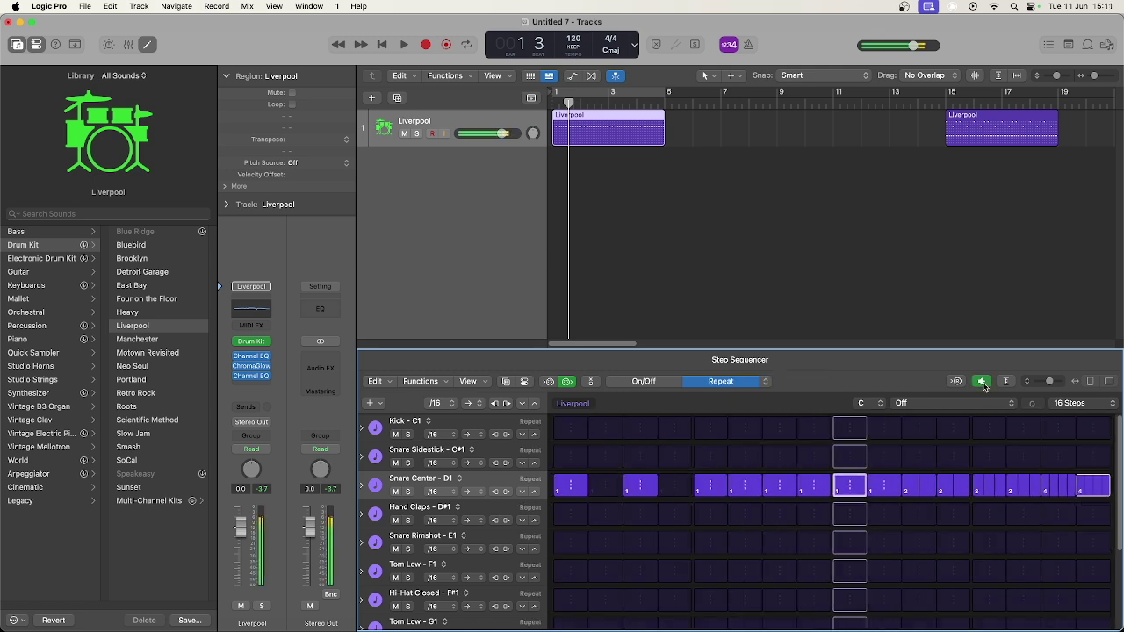
click(983, 382)
- Fill the closed hi-hat row, mute Snare Center, set hi-hat repeats up to 3, and audition
click(643, 381)
drag(571, 600, 1094, 600)
scroll(381, 475, down, 1)
click(395, 471)
click(721, 381)
click(982, 381)
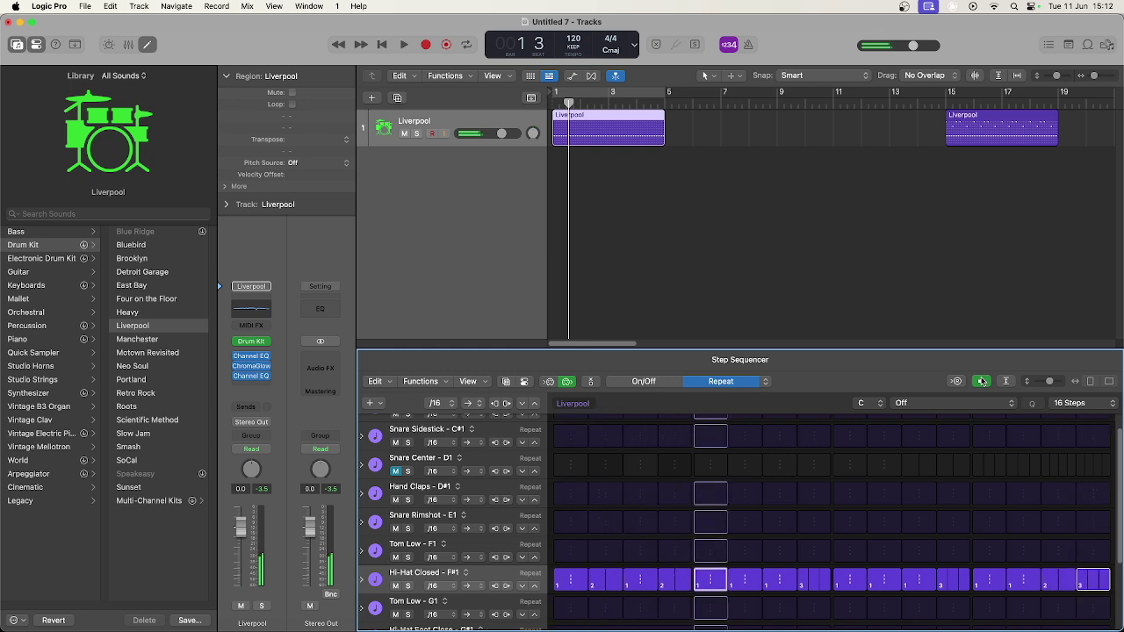
click(982, 381)
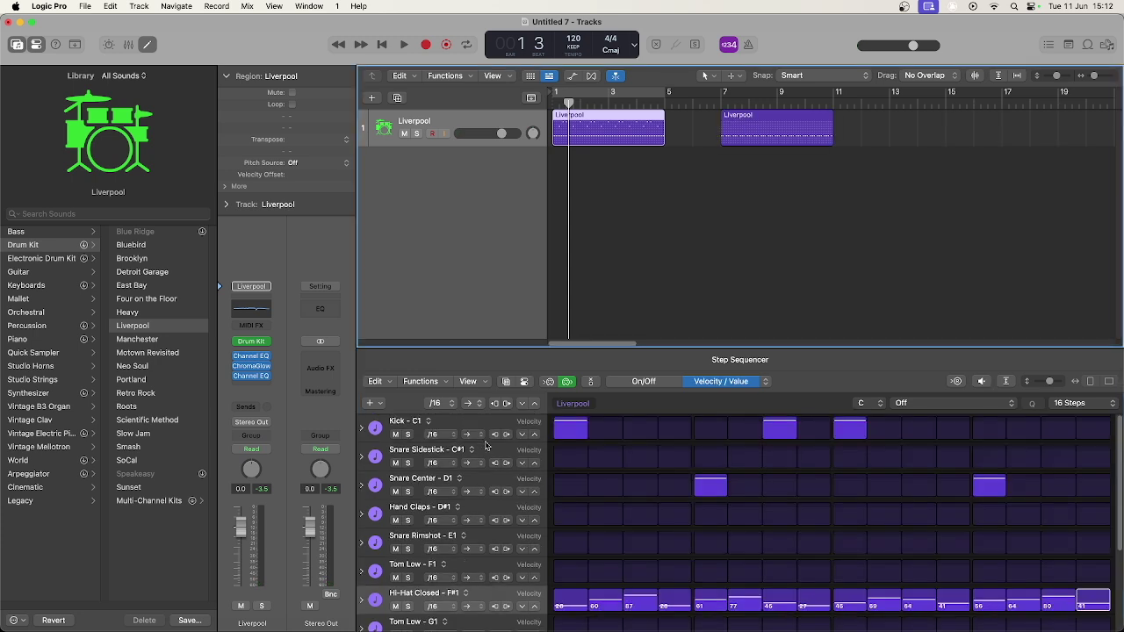
- Set Kick to Reverse and Snare Sidestick to Ping-Pong, preview, then add an empty region near bar 12
click(472, 435)
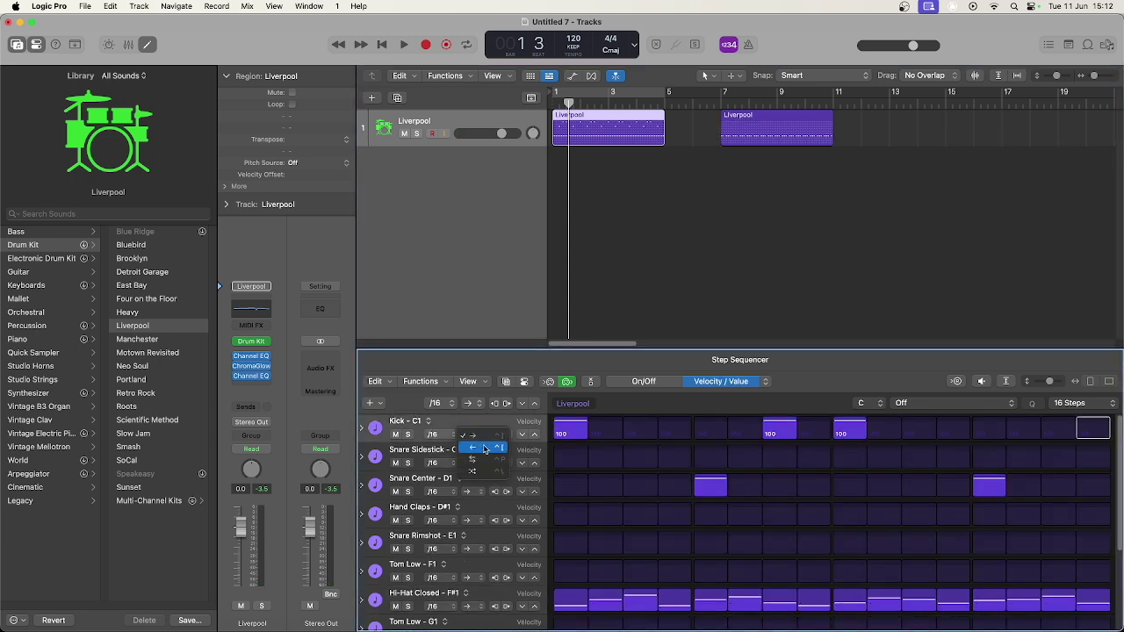
click(484, 449)
click(482, 465)
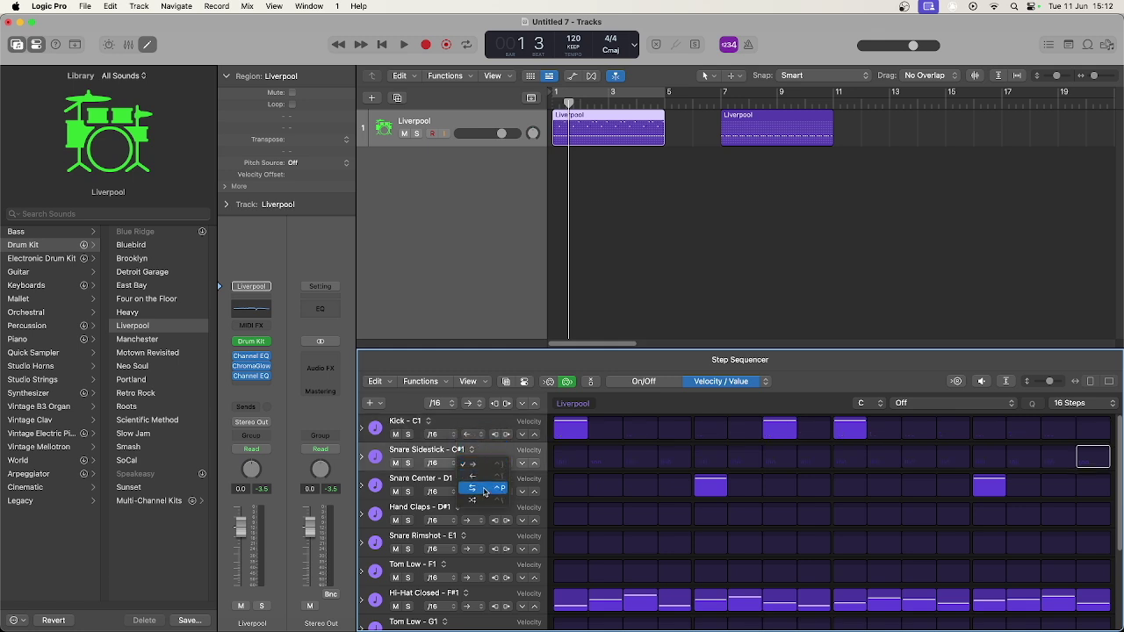
click(484, 490)
click(981, 381)
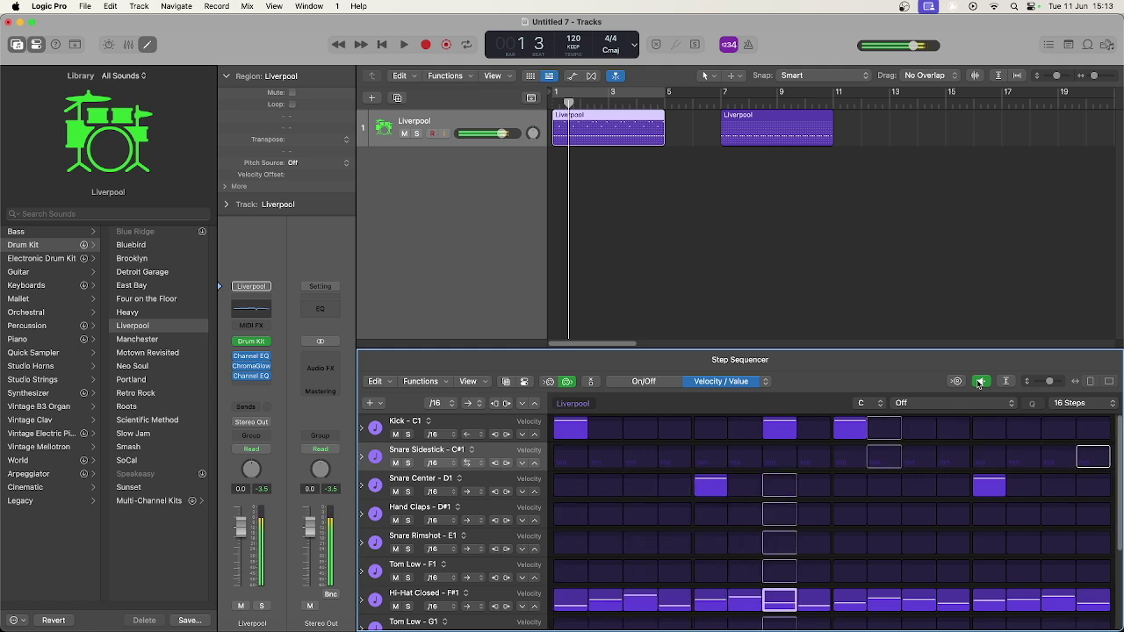
click(980, 384)
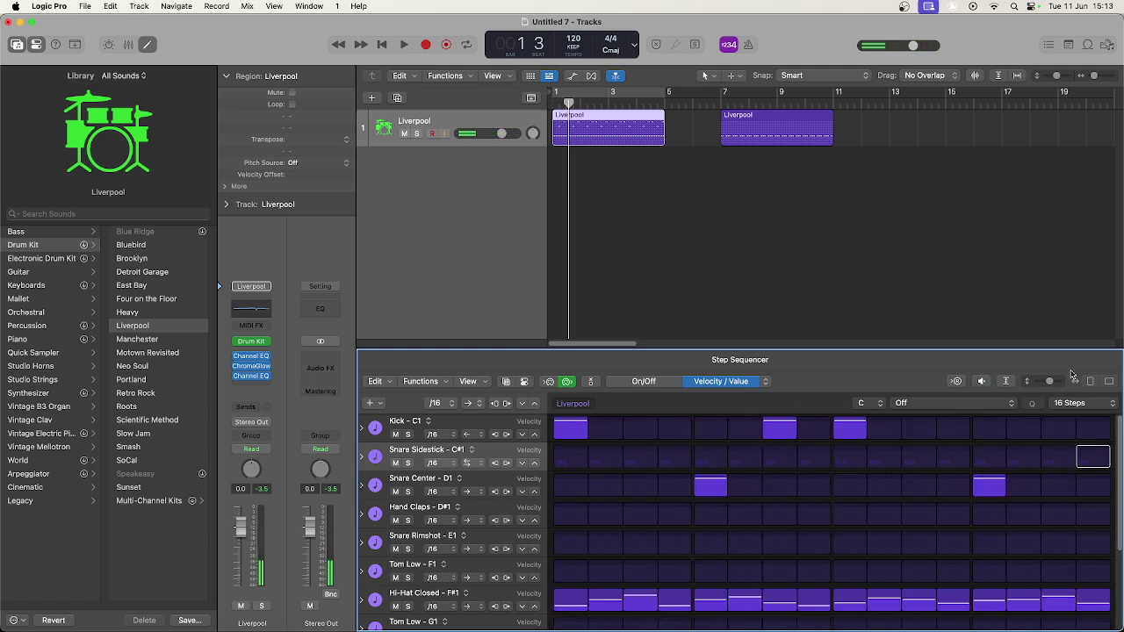
double_click(879, 127)
click(473, 385)
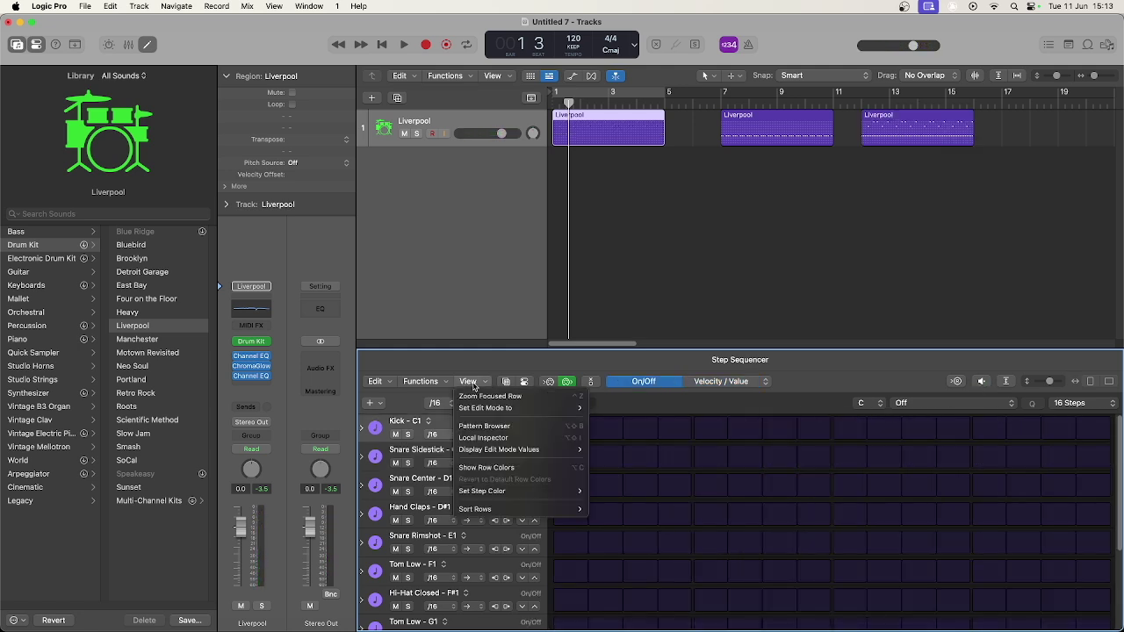
- Load the Deep Funk Break groove from Patterns > Drums in the Pattern Browser
click(522, 429)
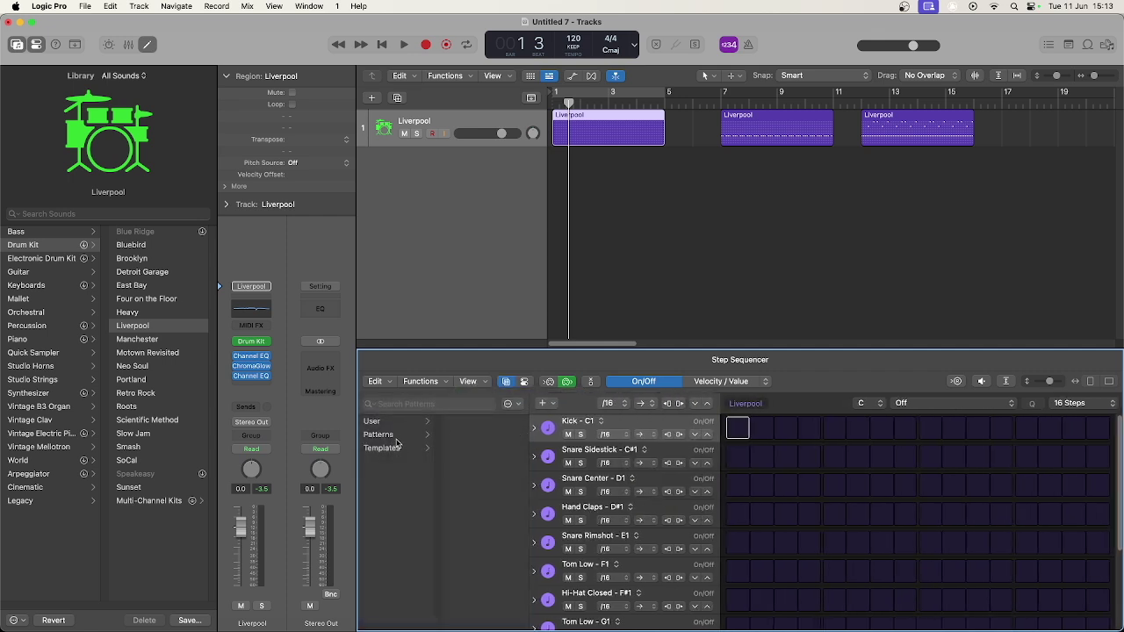
click(396, 436)
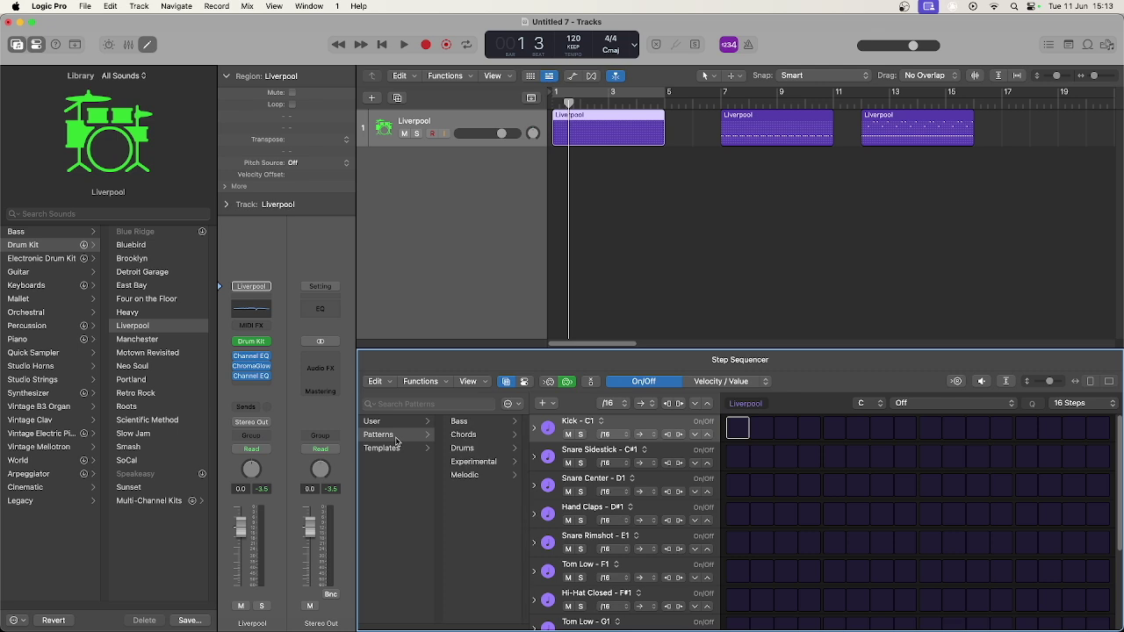
click(463, 449)
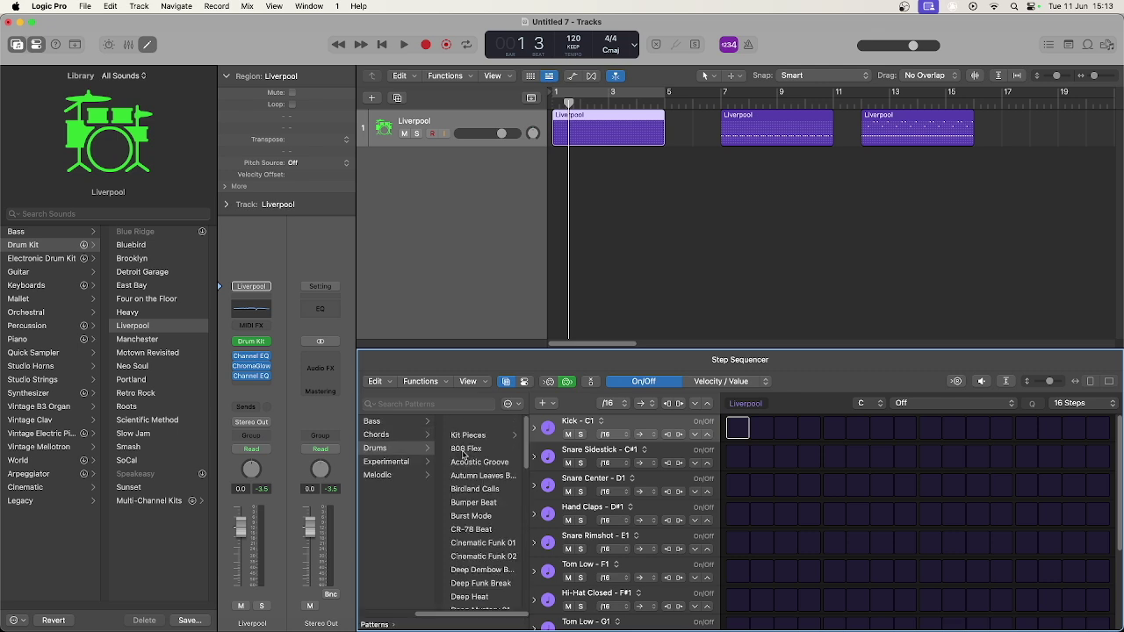
scroll(464, 532, down, 1)
click(464, 532)
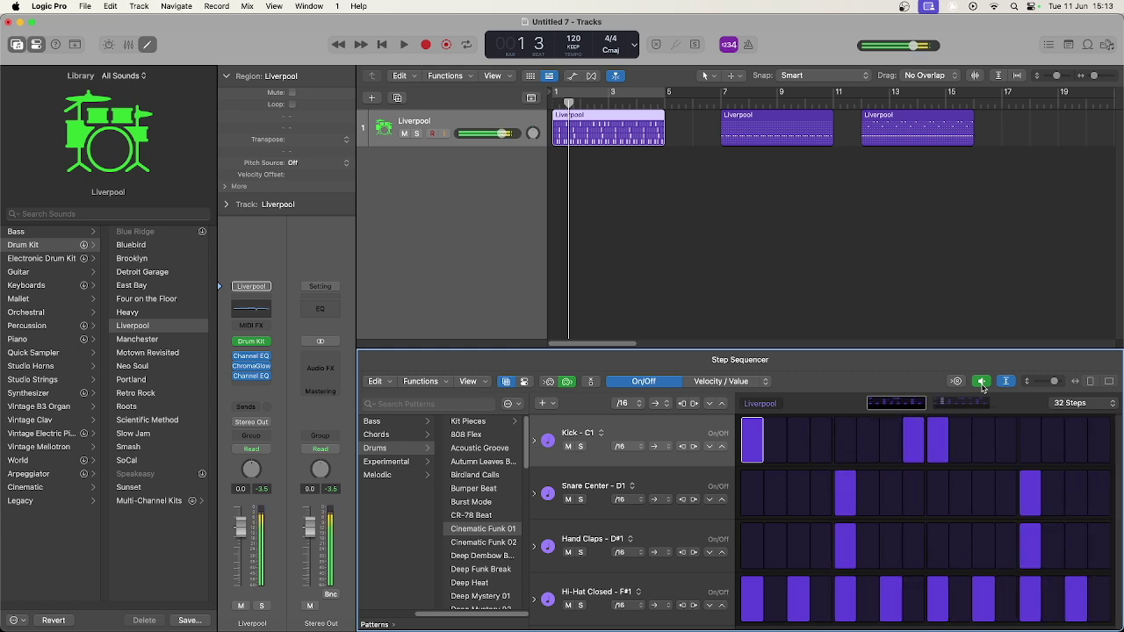
key(Down)
key(Down)
key(Down)
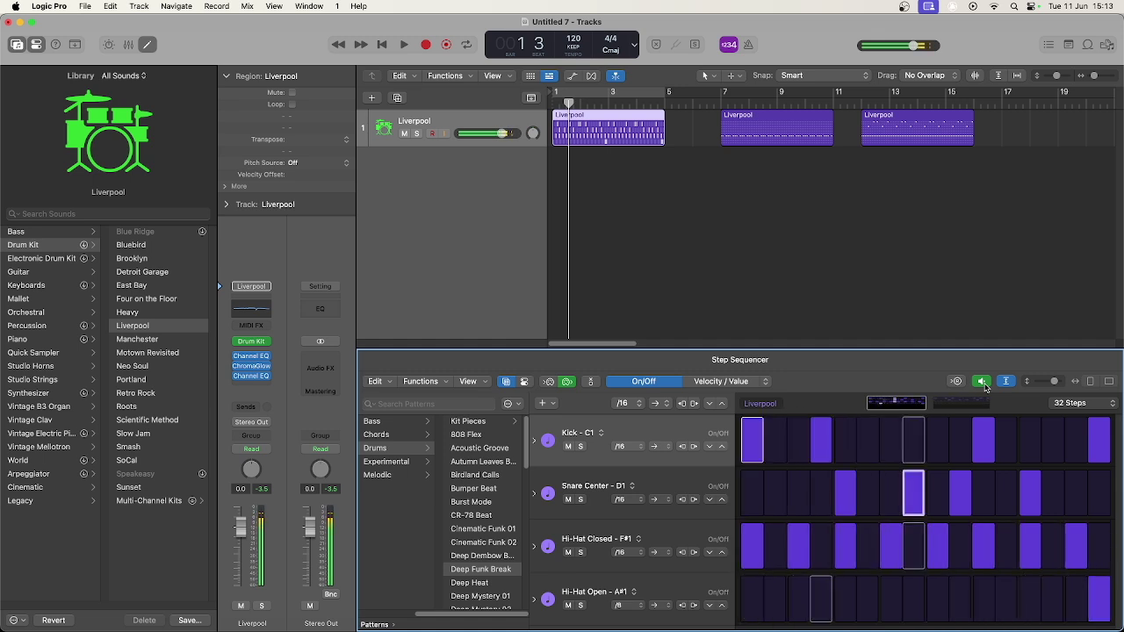
click(985, 385)
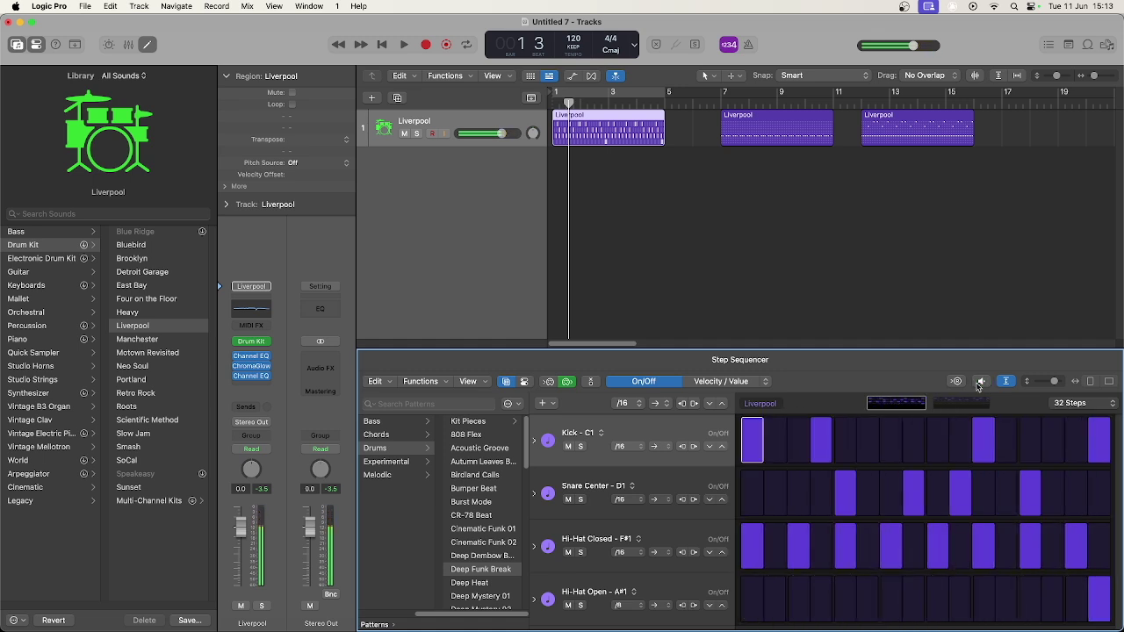